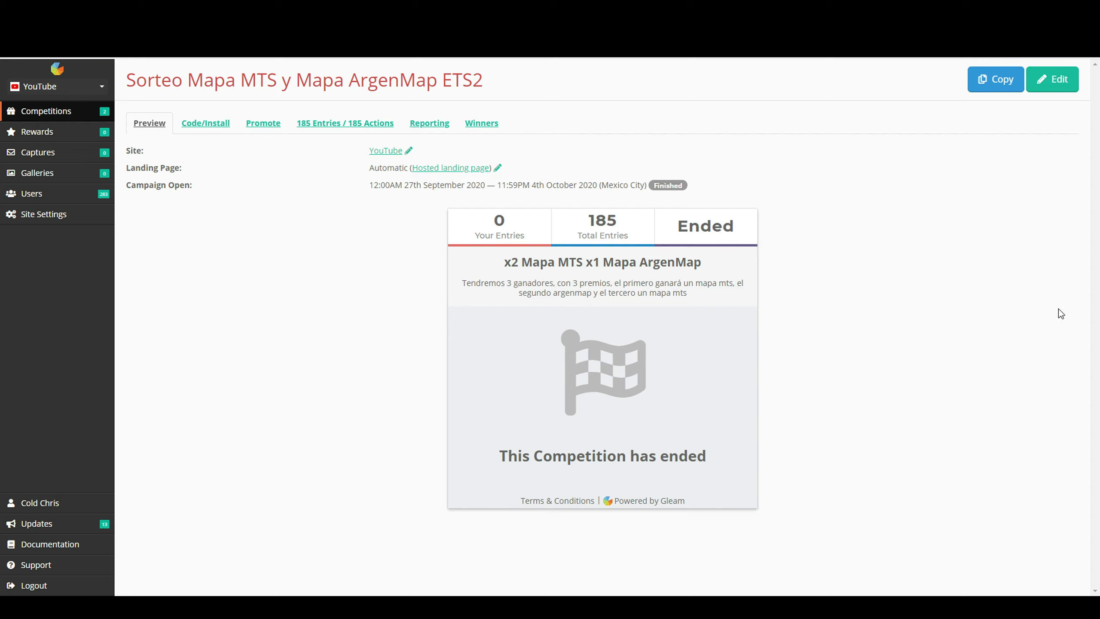
Step: Open the Winners tab of the ended Sorteo Mapa MTS y Mapa ArgenMap ETS2 competition
left_click(492, 127)
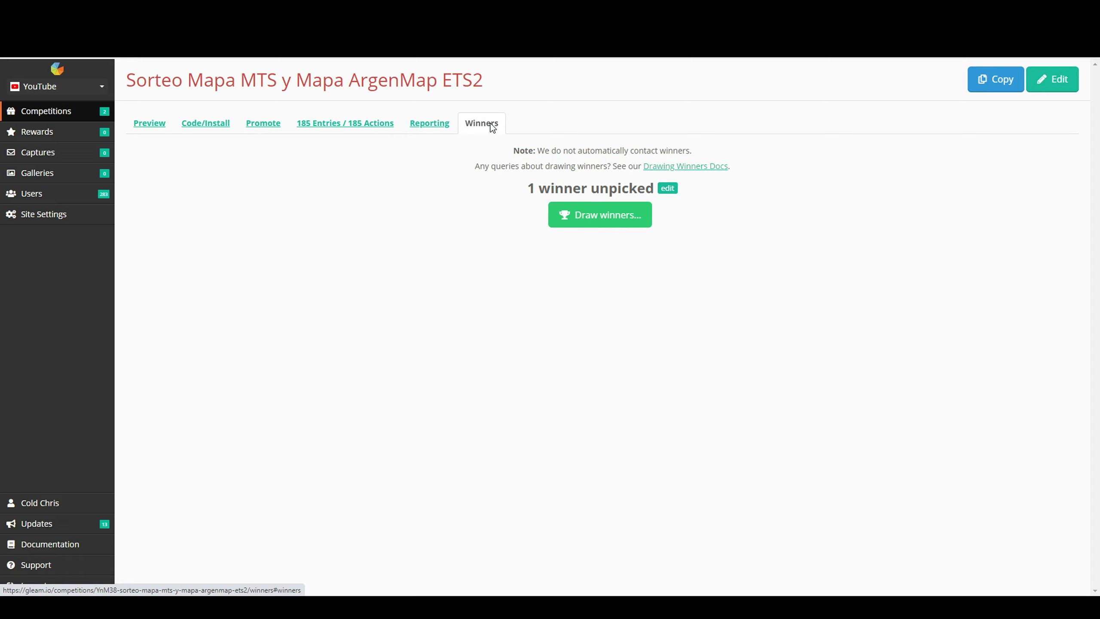
Step: Edit the Prizes step to set Number of Winners to 3 and save the campaign
left_click(668, 189)
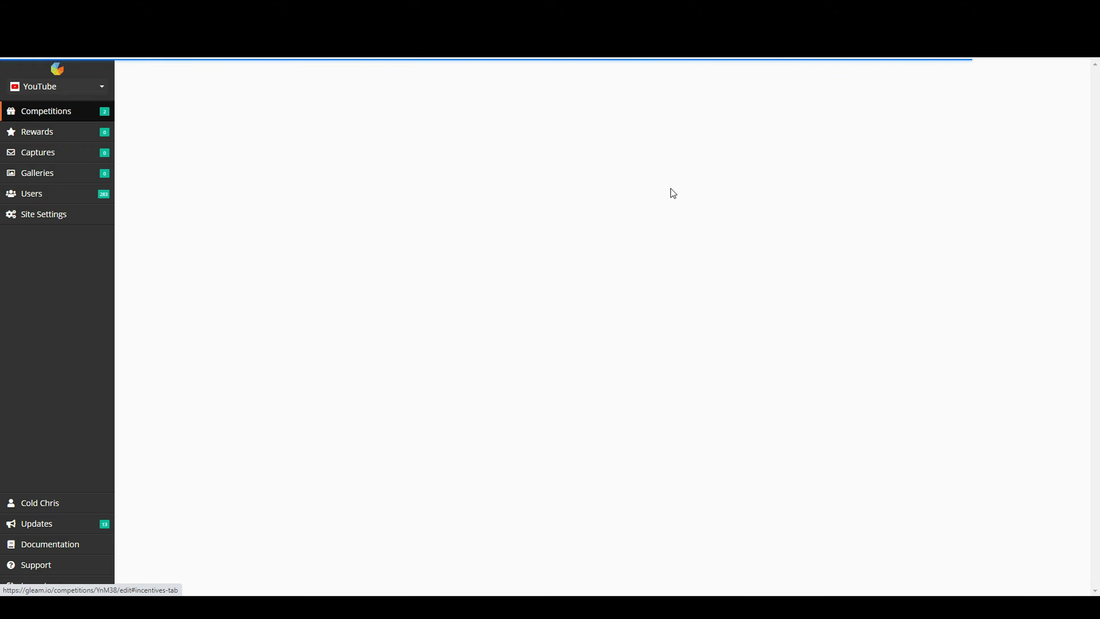
left_click_drag(650, 179, 611, 180)
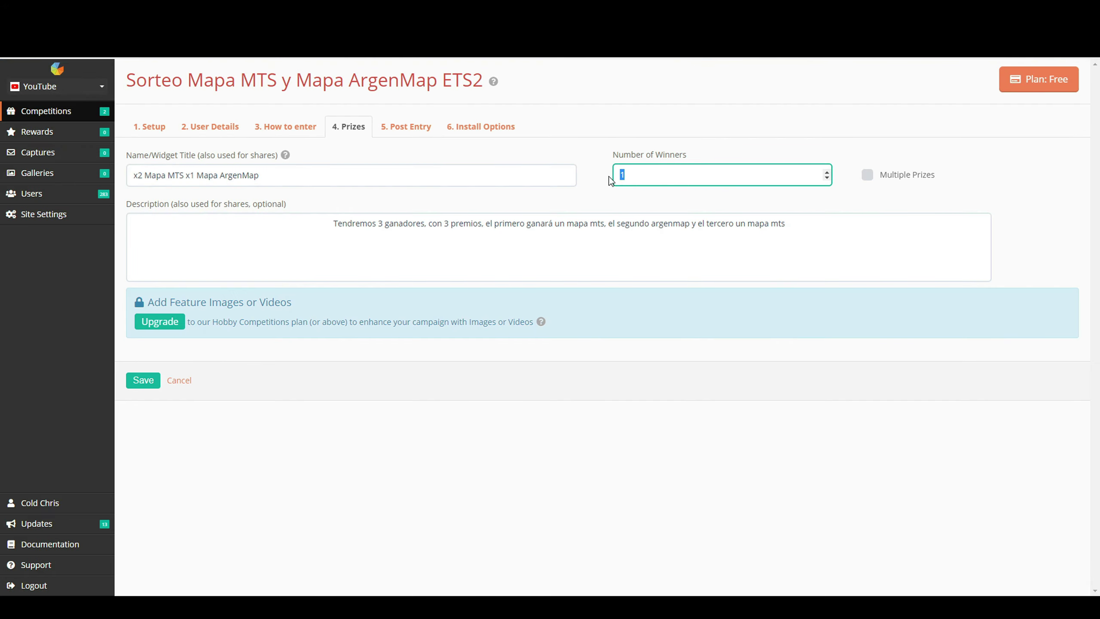
type("3")
left_click(148, 383)
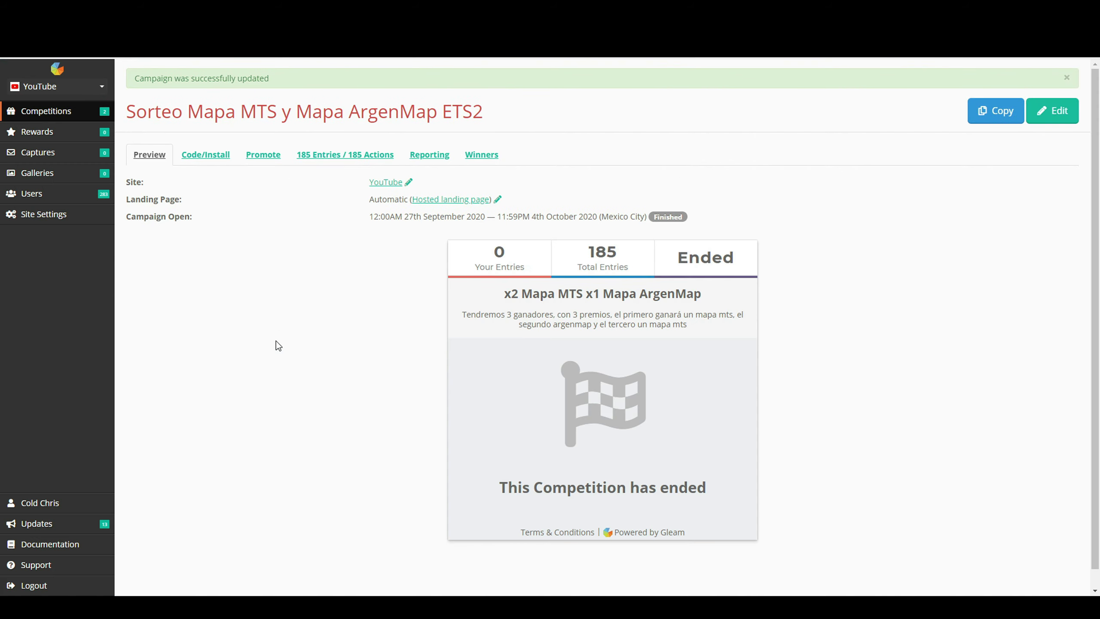
Step: Return to the Winners tab, which now reports 3 winners unpicked
left_click(494, 154)
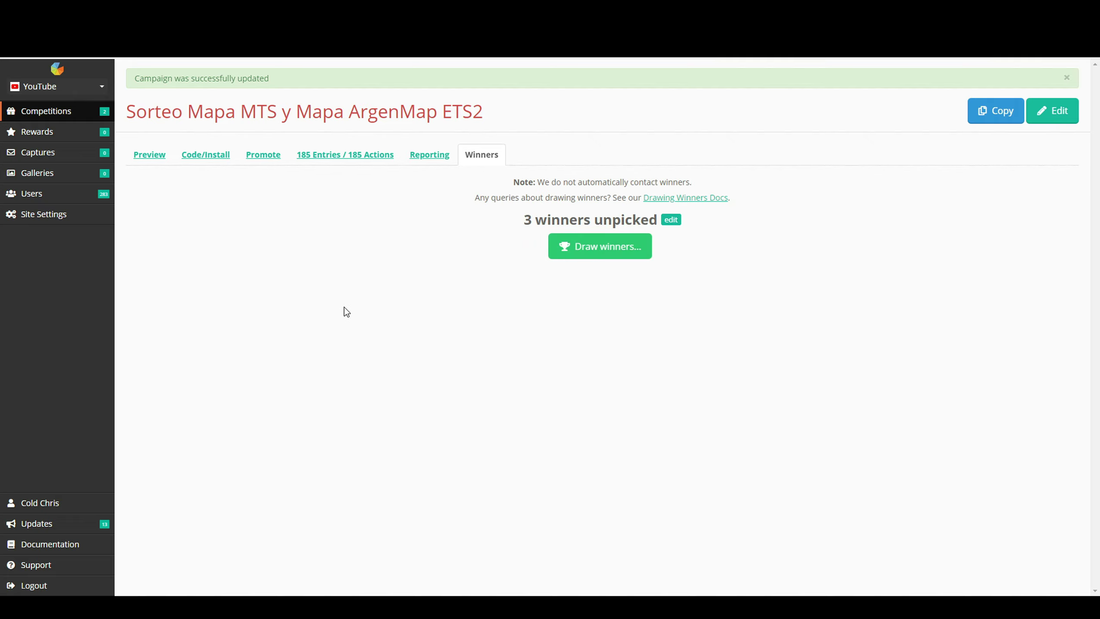
Step: Draw 1 winner from the 95 potential users, marking entry 122 as Winner
left_click(595, 256)
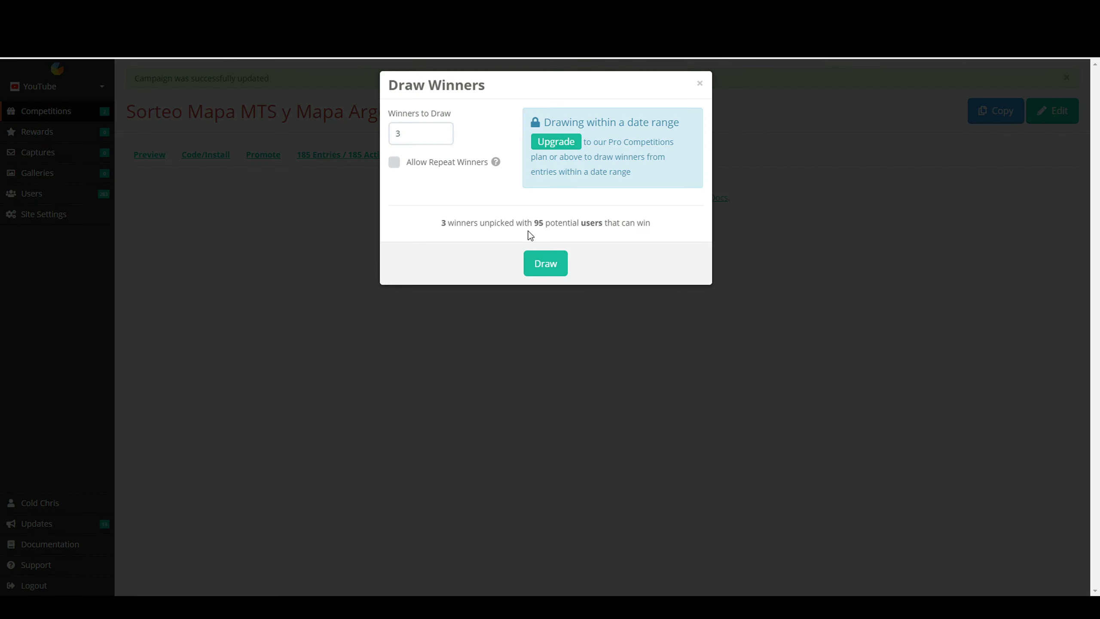
double_click(398, 134)
type("1")
left_click_drag(477, 223, 534, 225)
left_click(523, 225)
left_click(513, 227)
left_click(553, 226)
left_click_drag(556, 226, 560, 227)
left_click(560, 227)
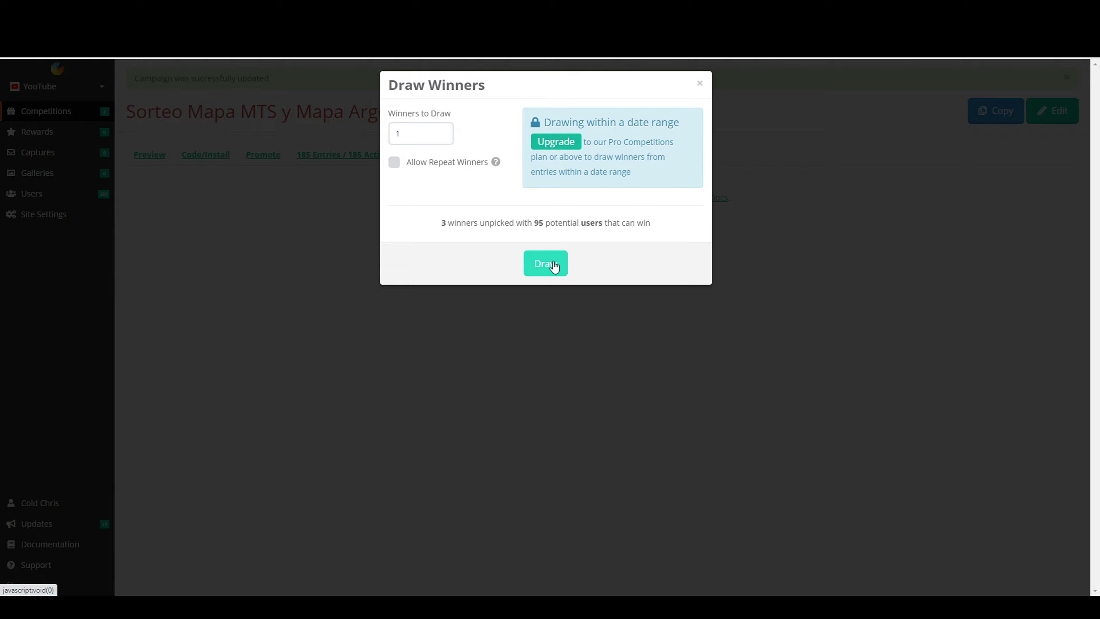
left_click(553, 263)
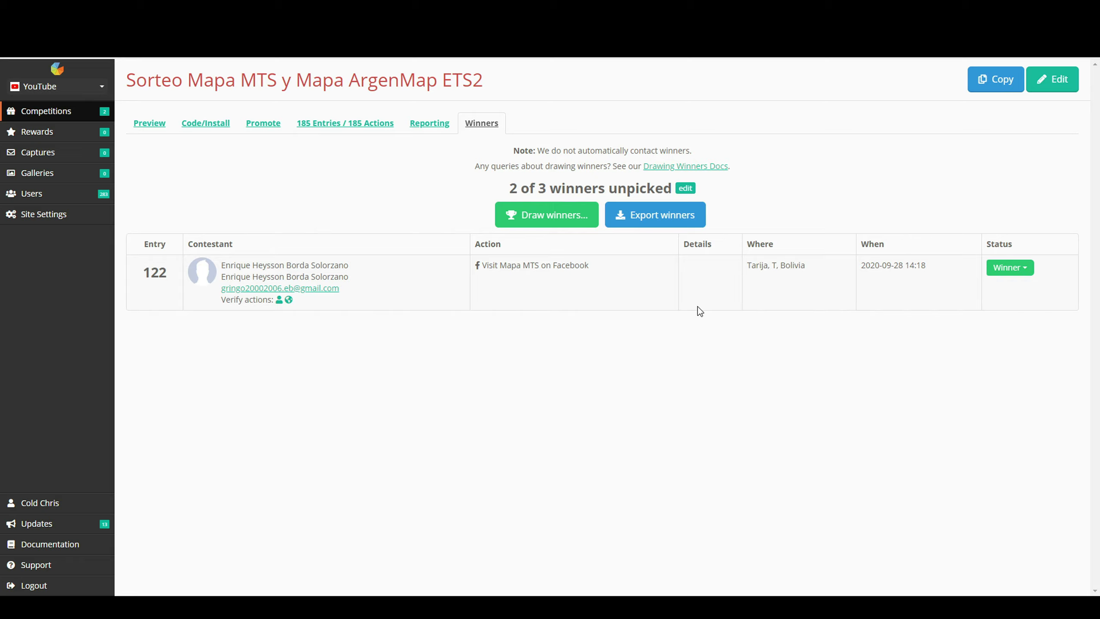
Step: Draw one more winner, entry 143, leaving 1 of 3 unpicked
left_click(569, 225)
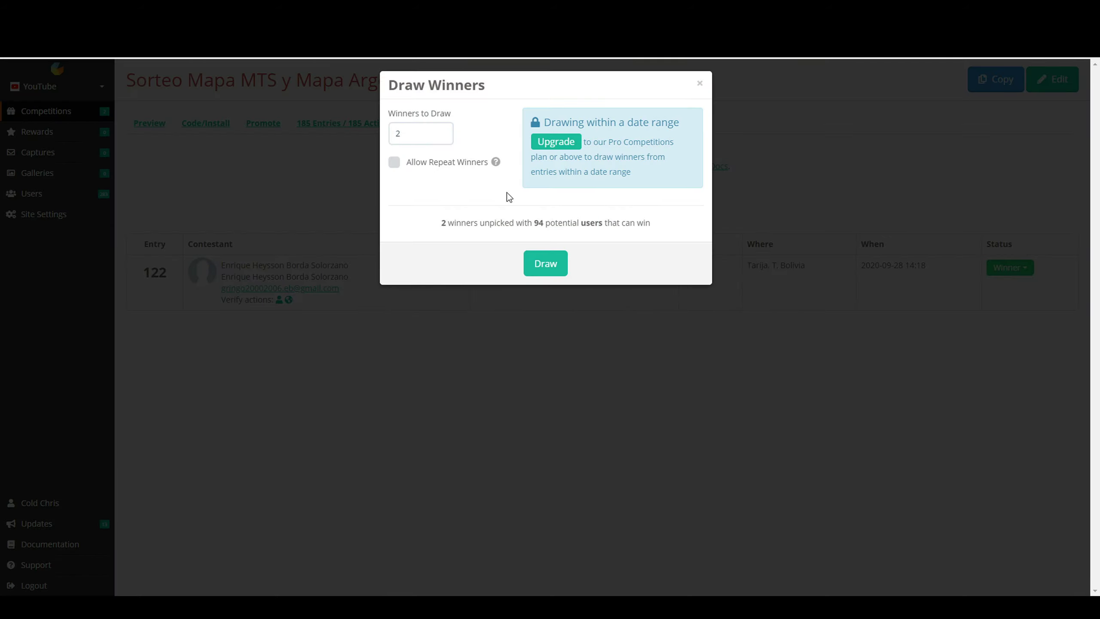
type("1")
left_click(528, 263)
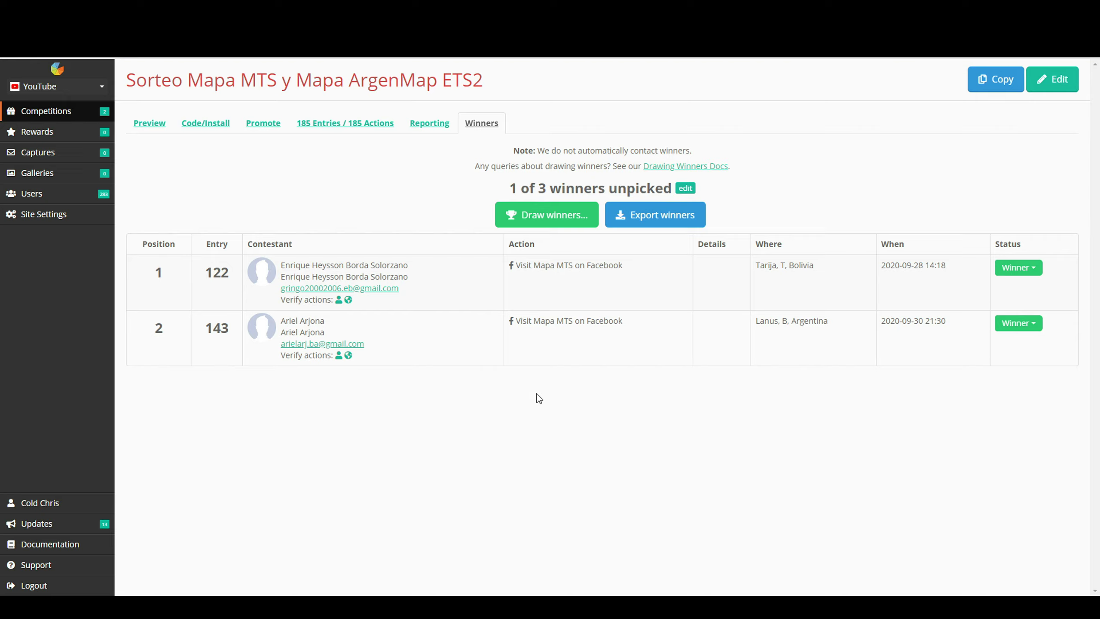
Step: Draw the third and final winner, entry 61, so all winners are drawn
left_click(558, 229)
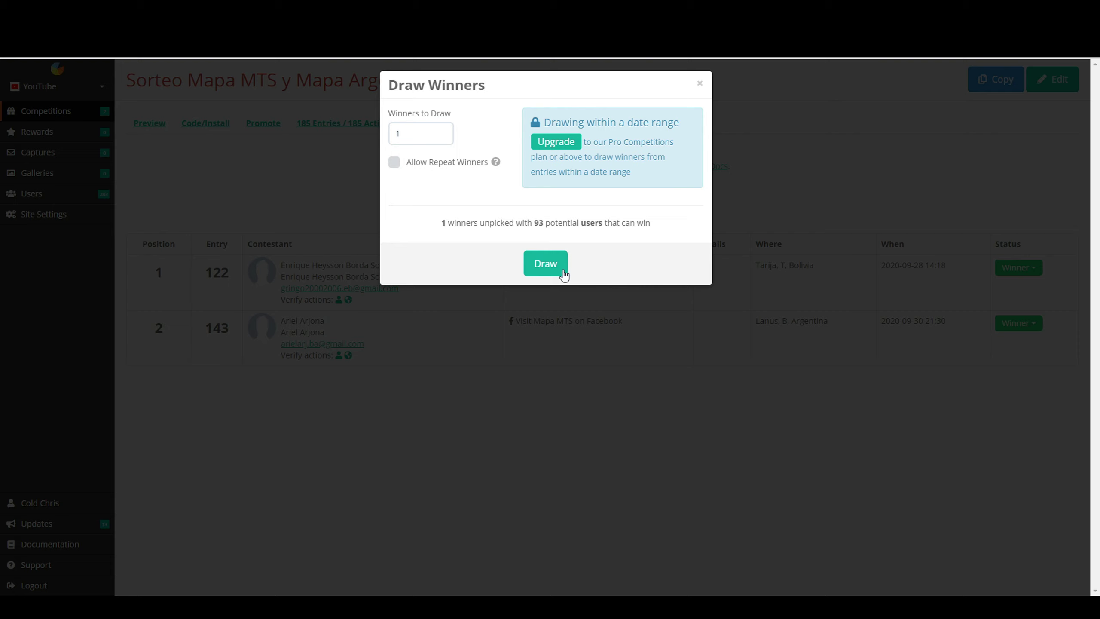
left_click(560, 269)
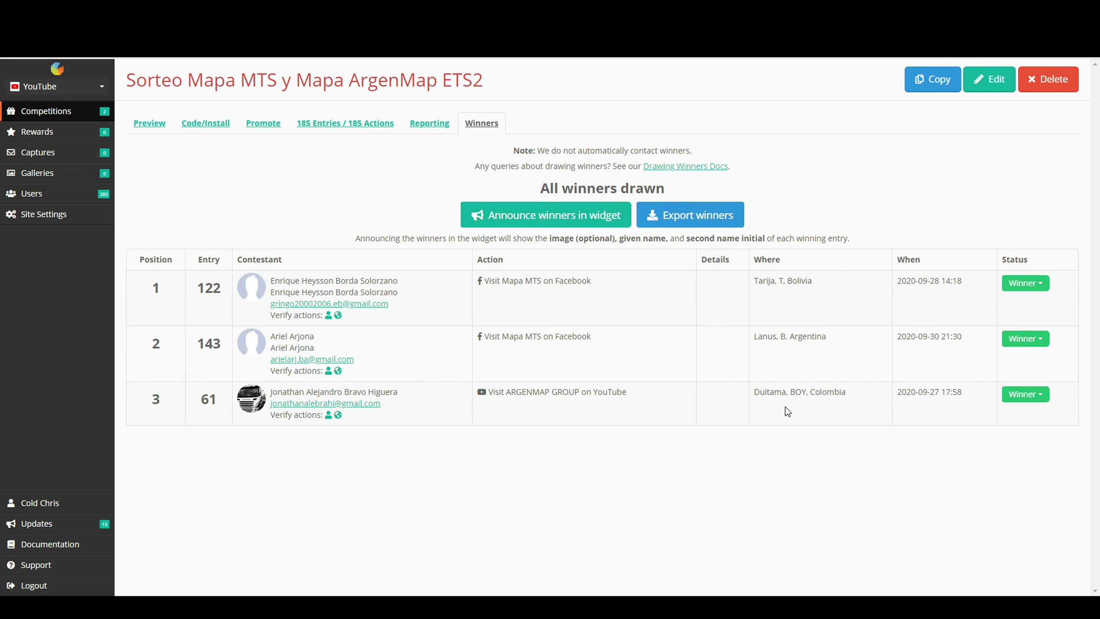
right_click(786, 441)
key("Escape")
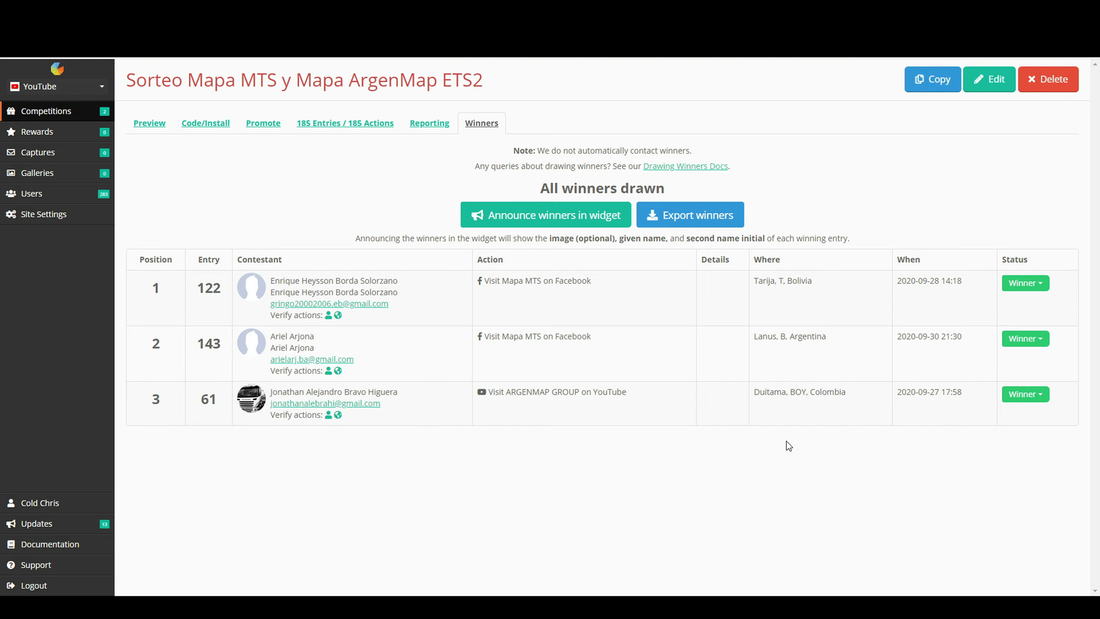